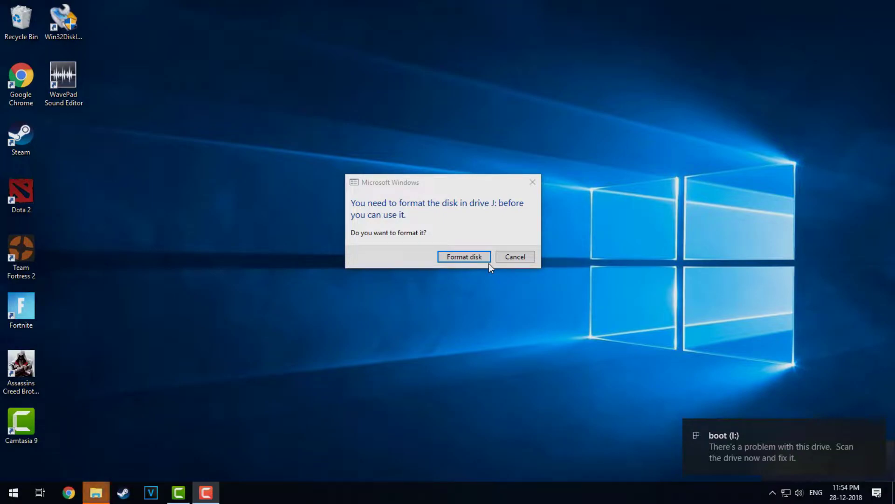
Cancel the prompt to format drive J, leaving the drive unformatted.
left_click(399, 215)
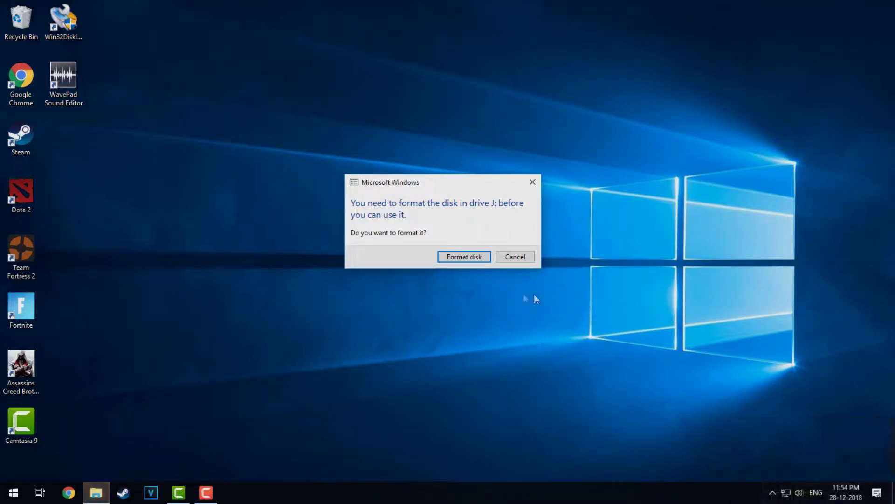
left_click(515, 257)
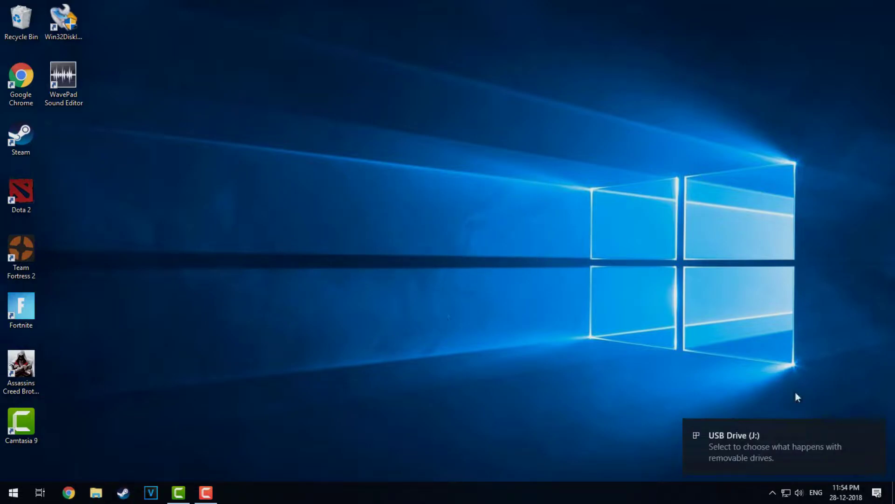
Open This PC in File Explorer, showing the boot (I:) drive.
left_click(96, 492)
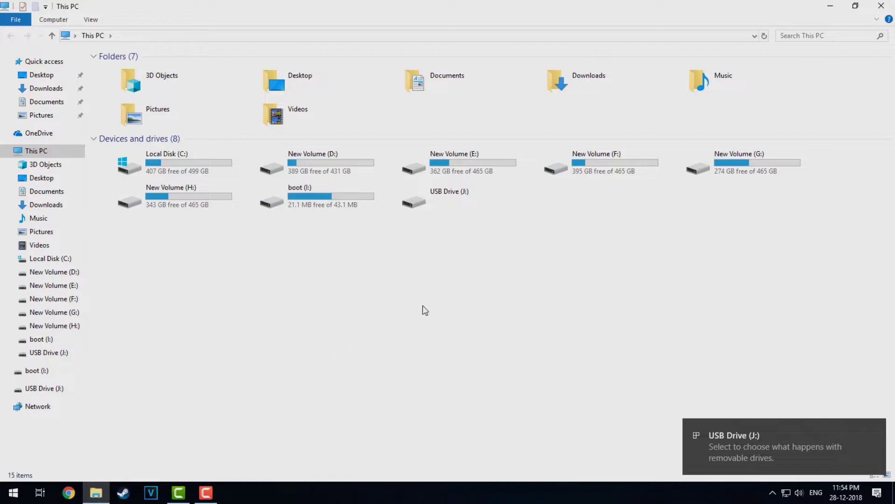
left_click(326, 210)
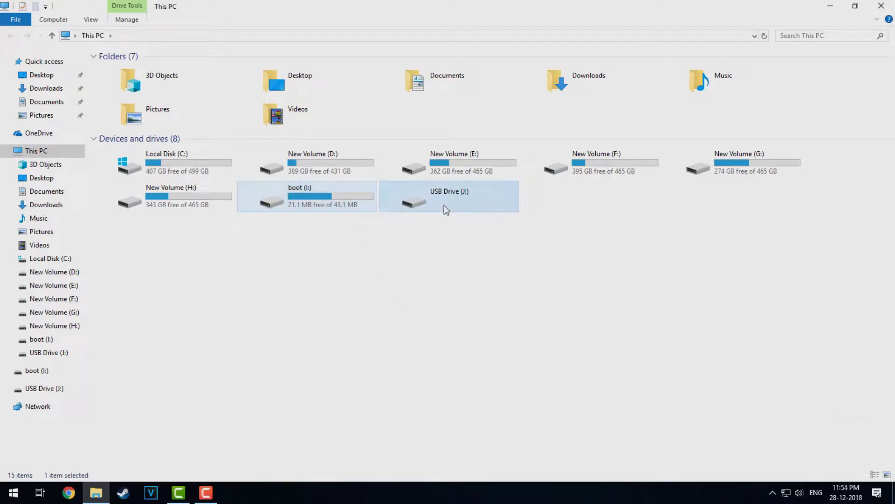
left_click(398, 268)
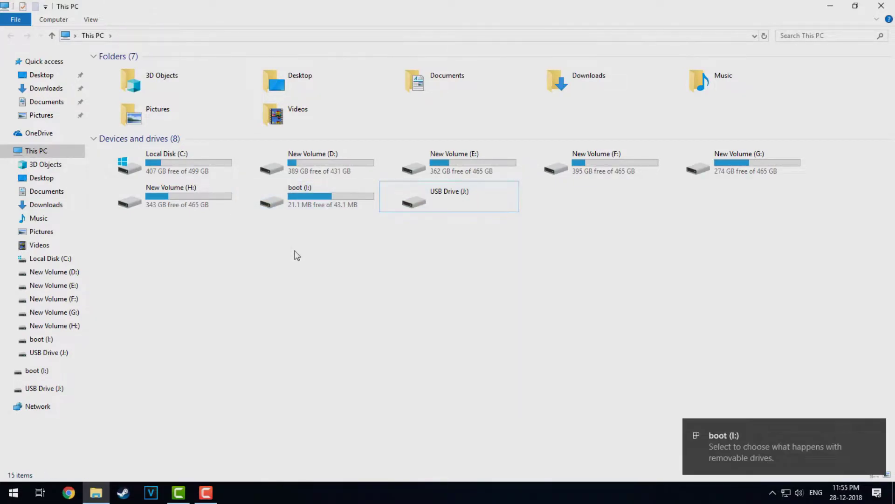
left_click_drag(294, 255, 446, 210)
left_click(436, 278)
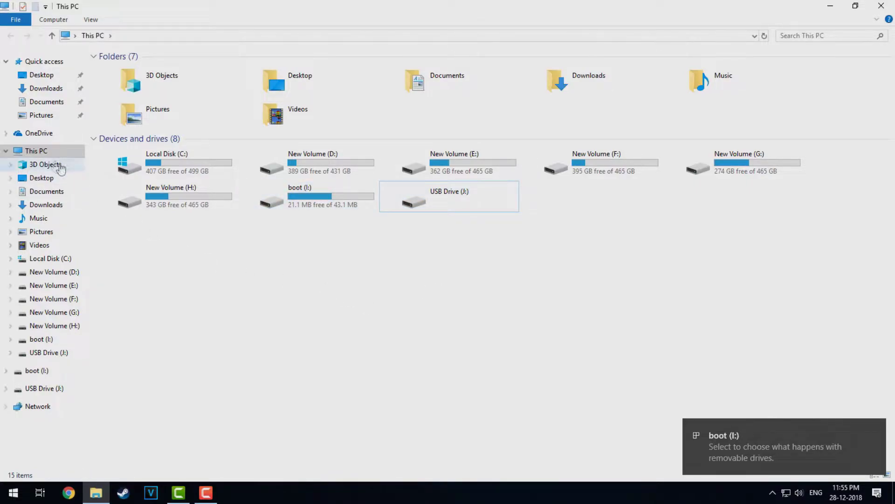
Launch Computer Management from This PC's Manage command and move its window right.
right_click(39, 153)
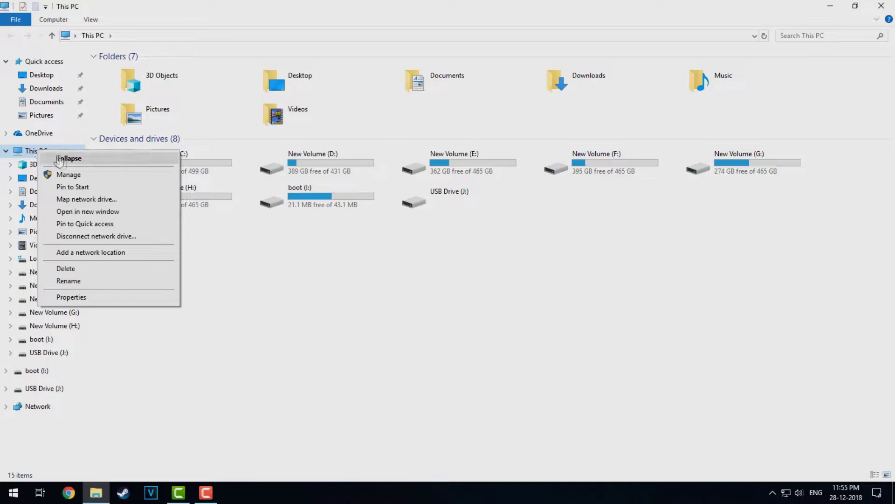
left_click(69, 175)
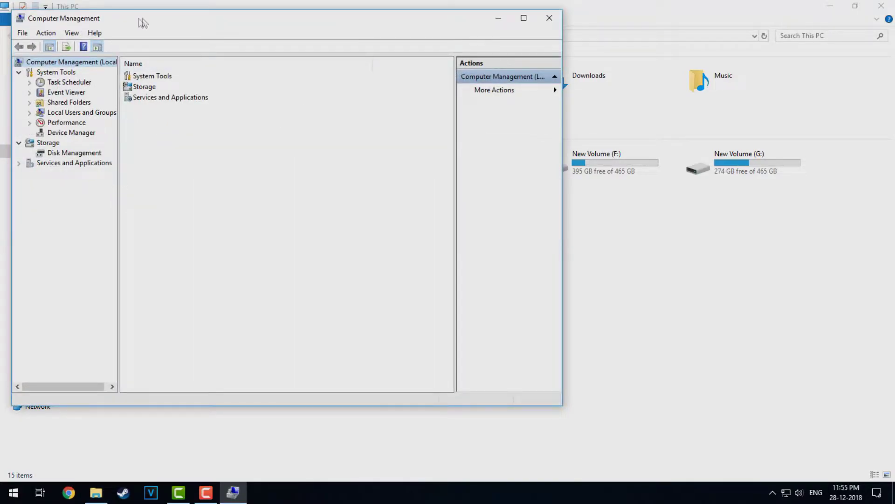
left_click_drag(143, 18, 283, 31)
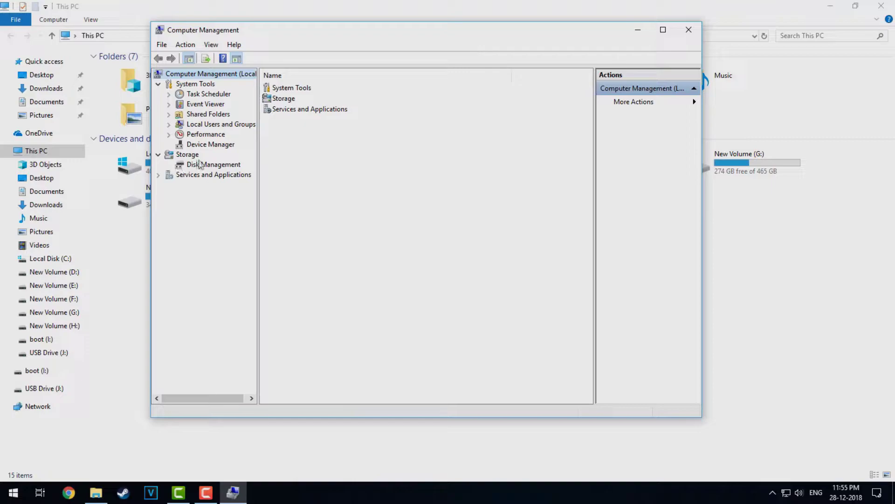
Open Disk Management and select Disk 2's 14.79 GB partition.
left_click(207, 164)
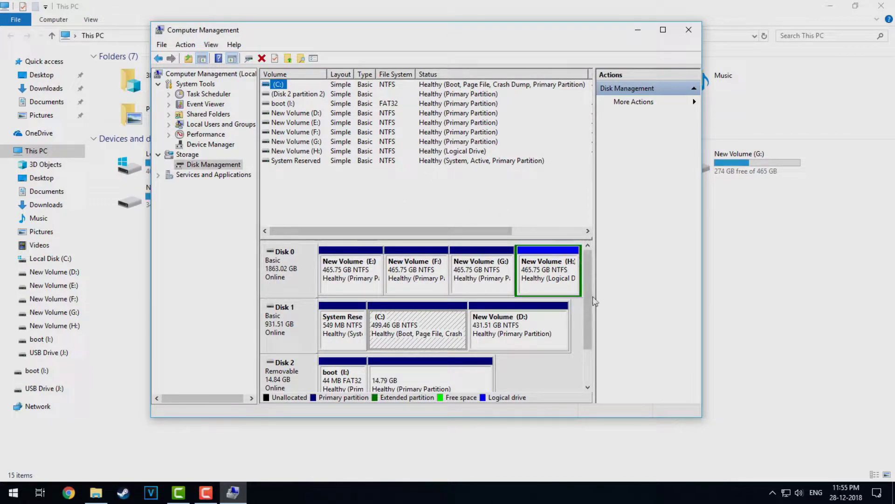
left_click_drag(589, 280, 588, 336)
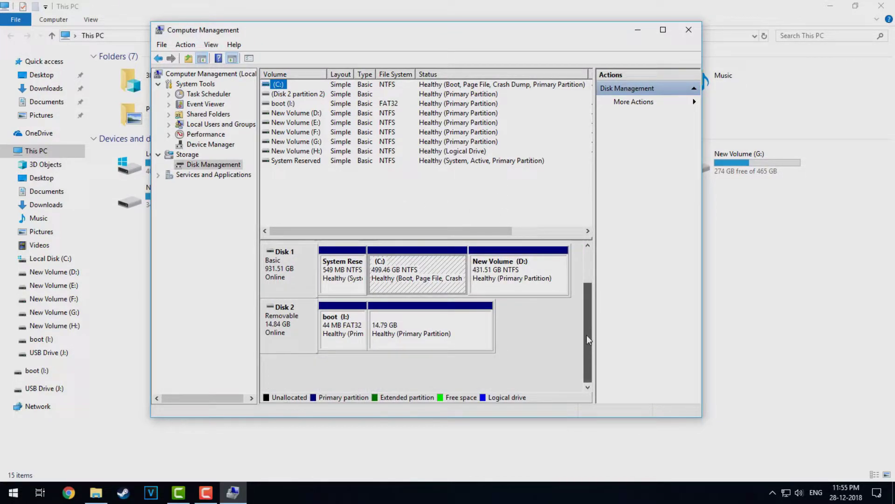
left_click(286, 323)
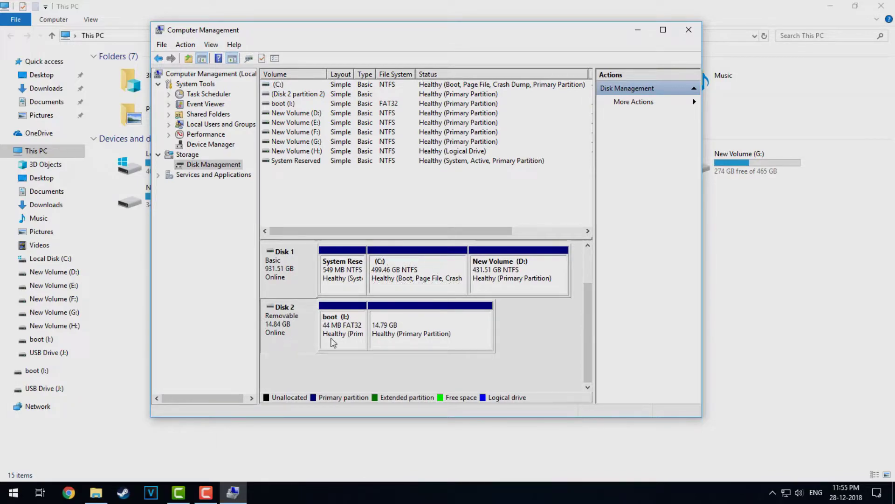
left_click(390, 342)
left_click(363, 369)
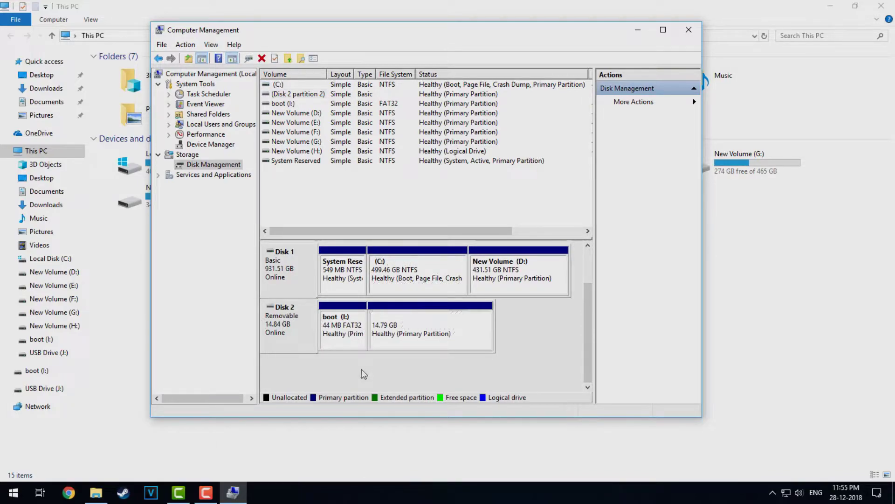
left_click(400, 335)
Delete the 14.79 GB partition on removable Disk 2.
right_click(400, 334)
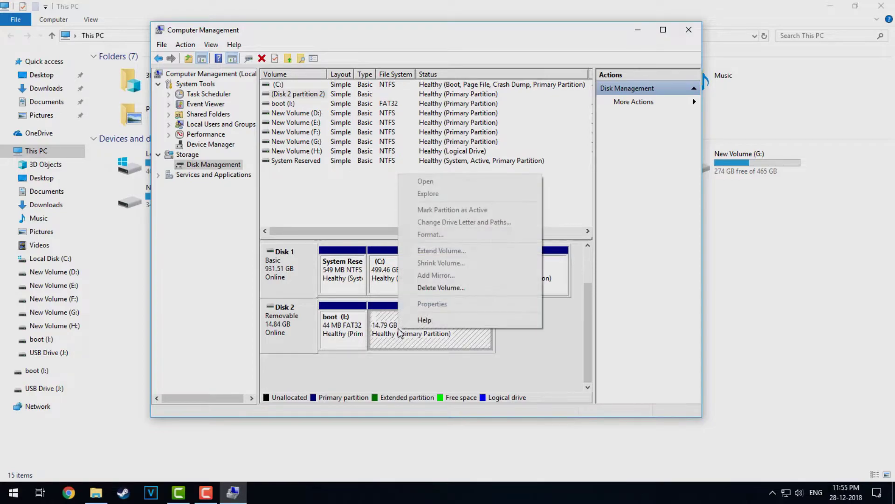
left_click(441, 288)
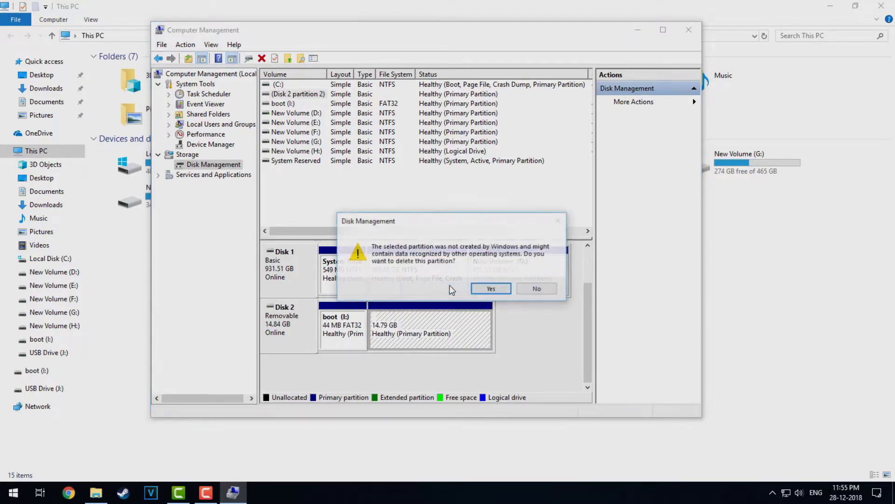
left_click(491, 289)
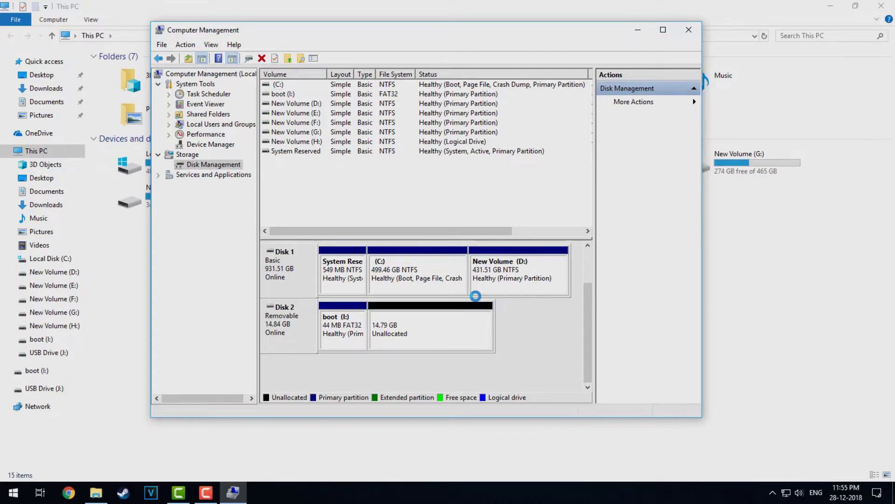
Delete the boot (I:) partition, leaving Disk 2 fully unallocated.
left_click(360, 331)
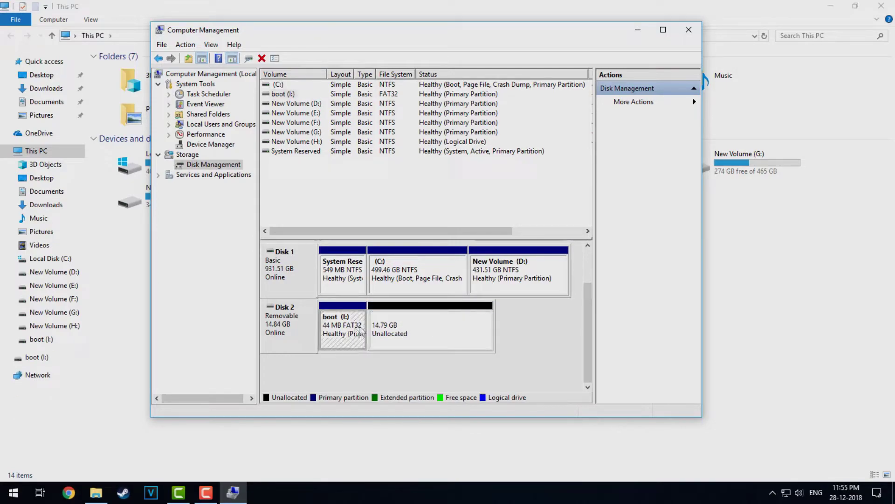
right_click(350, 328)
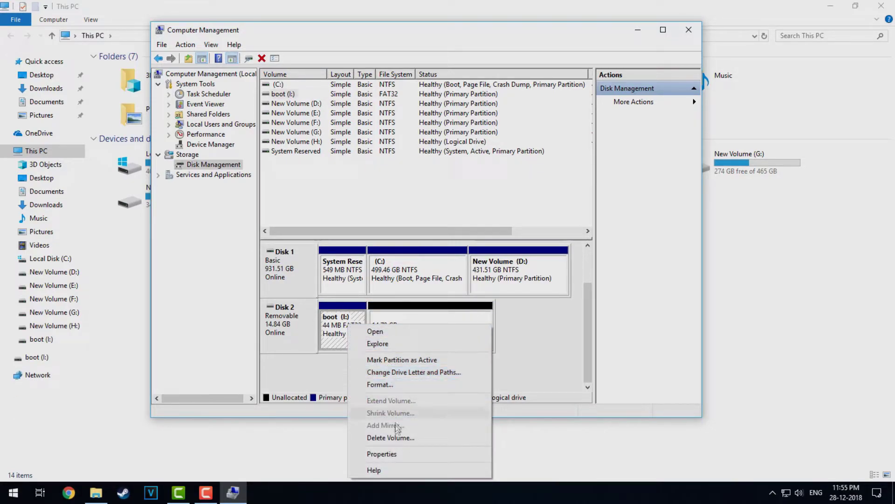
left_click(390, 437)
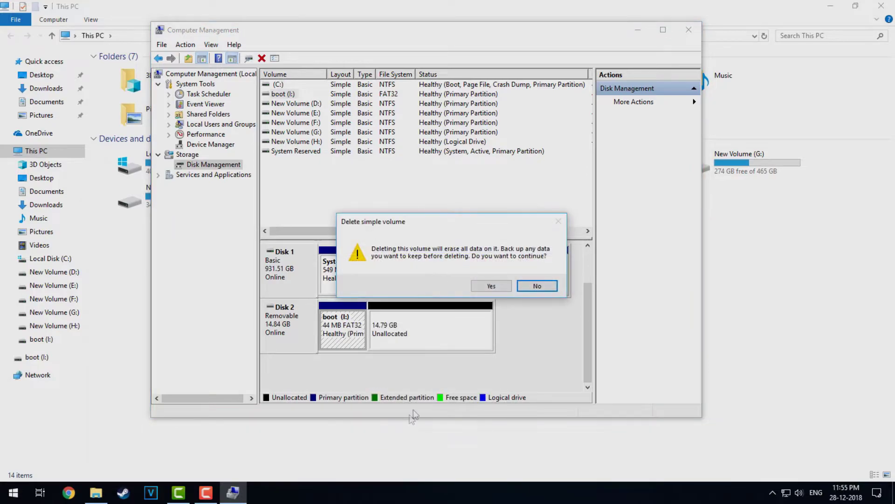
left_click(491, 285)
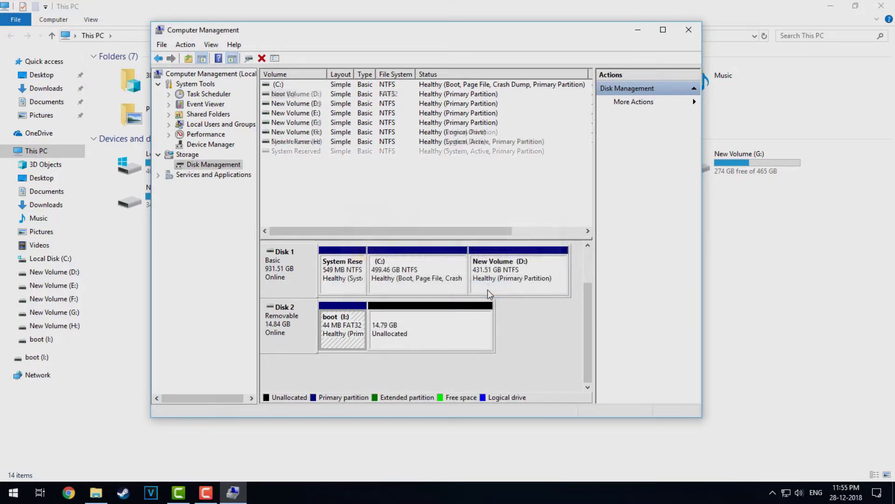
Create a full 15192 MB FAT32 volume on Disk 2 with the default letter, then close Computer Management.
left_click(397, 332)
right_click(396, 329)
left_click(434, 323)
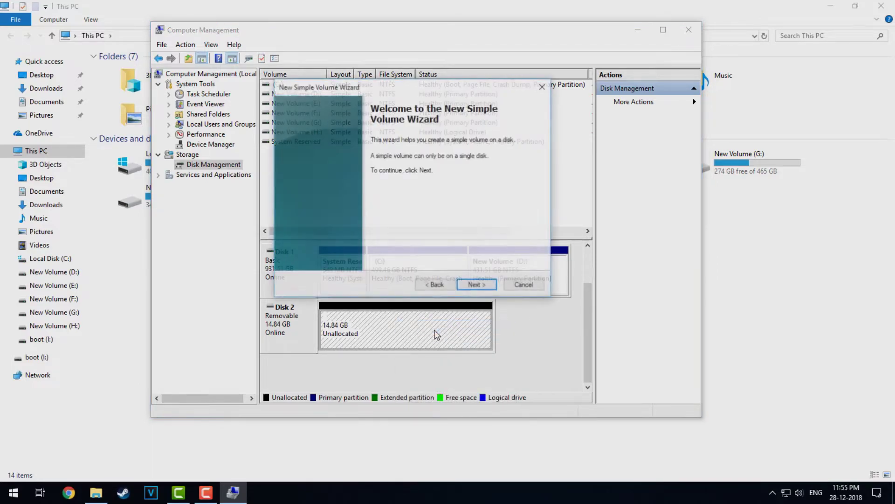
left_click(481, 286)
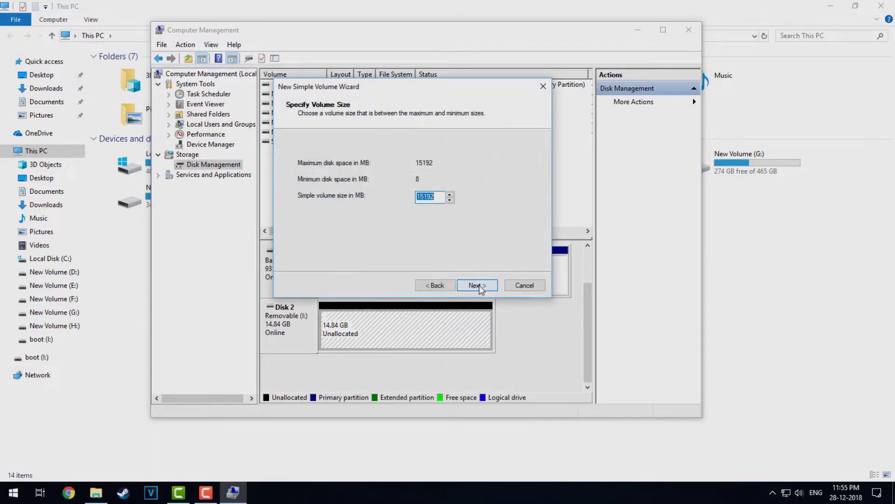
left_click(481, 287)
left_click(481, 287)
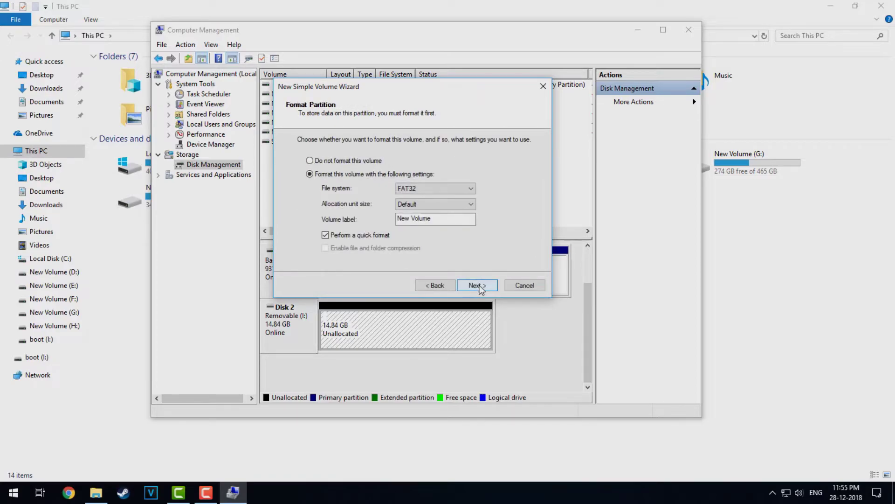
left_click(481, 287)
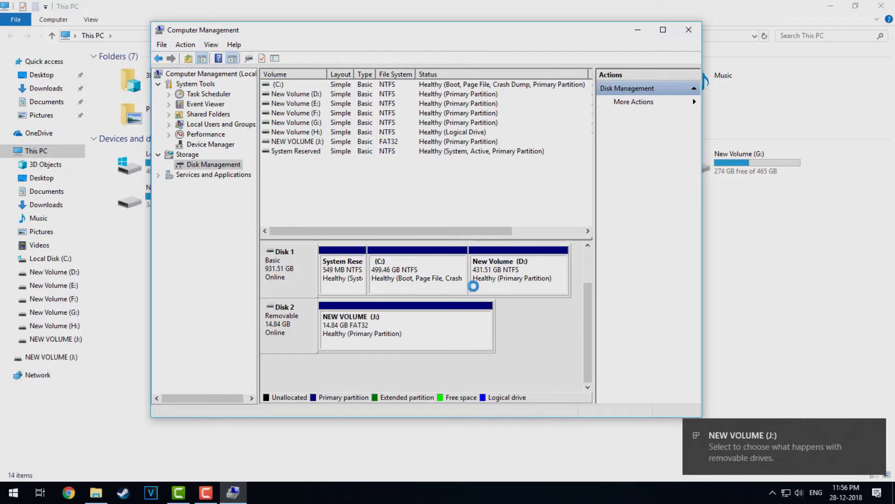
left_click(689, 29)
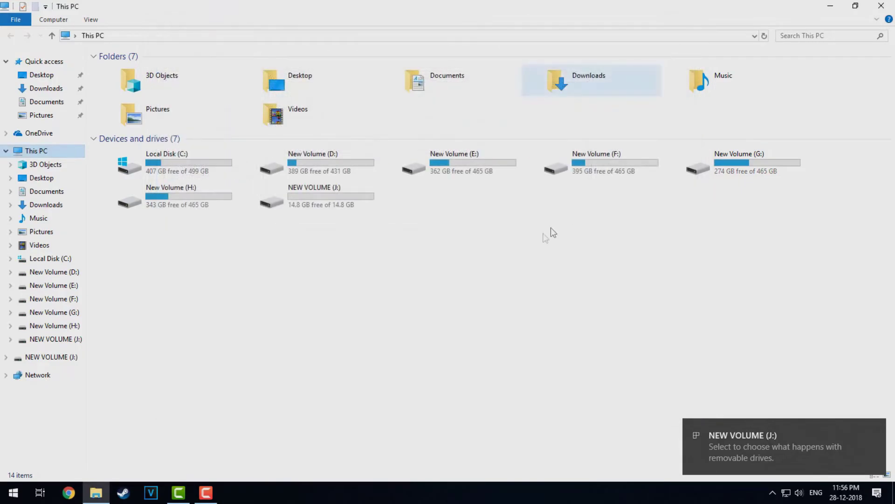
Open NEW VOLUME (J:), return to This PC, and confirm 14.8 GB free of 14.8 GB.
double_click(323, 201)
key("BackSpace")
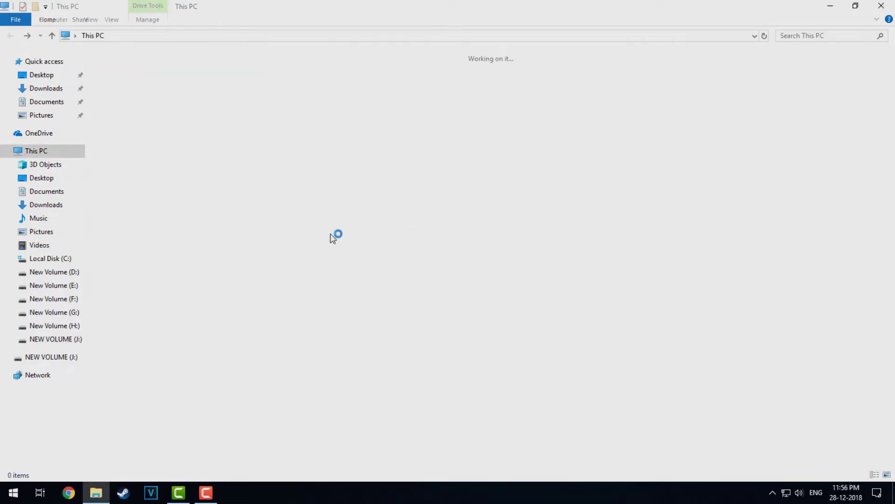
left_click(321, 200)
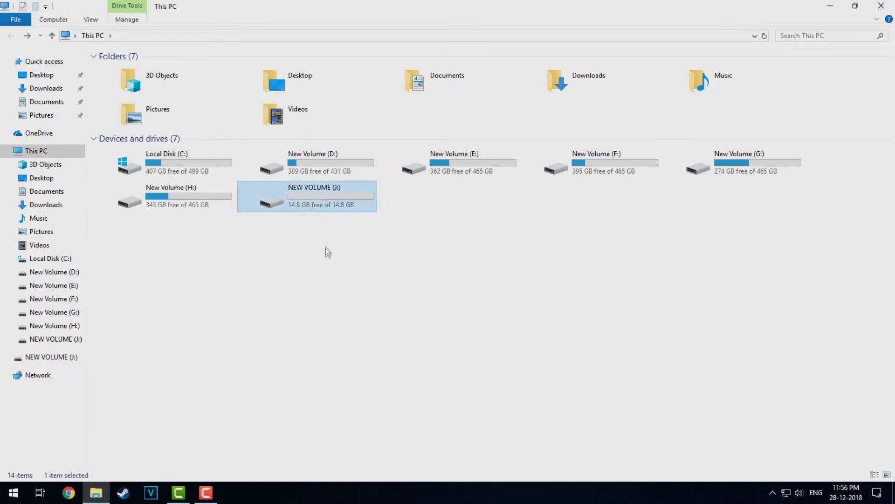
left_click(325, 252)
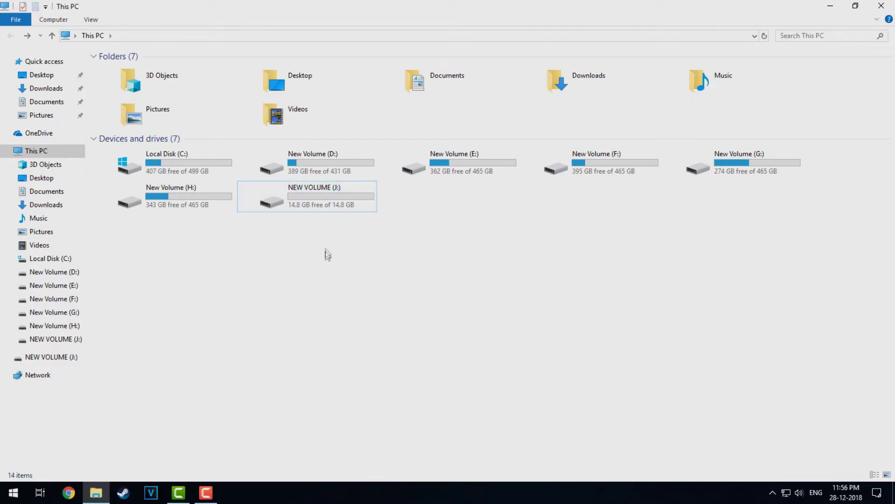